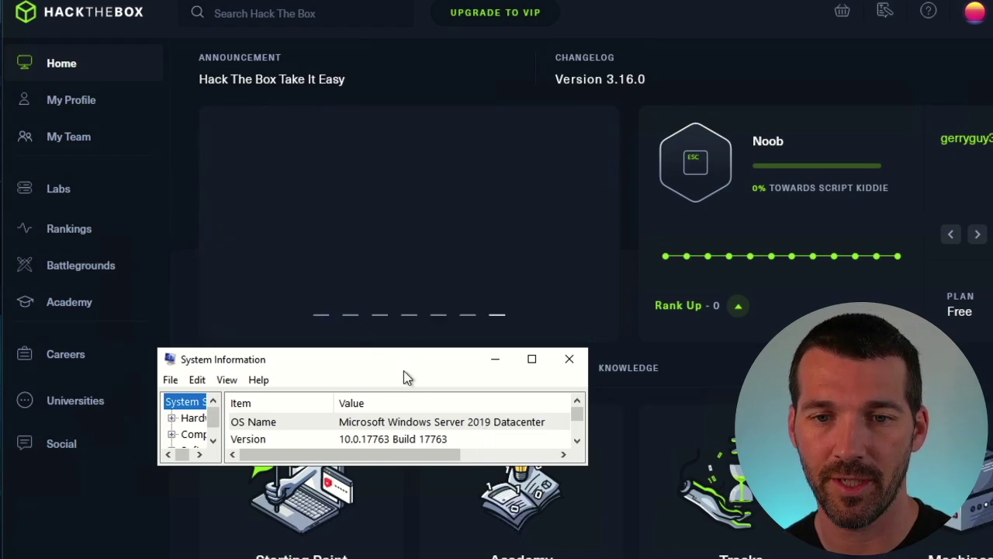
Close the System Information window after moving it out of the way.
drag(401, 364, 410, 456)
key(alt+F4)
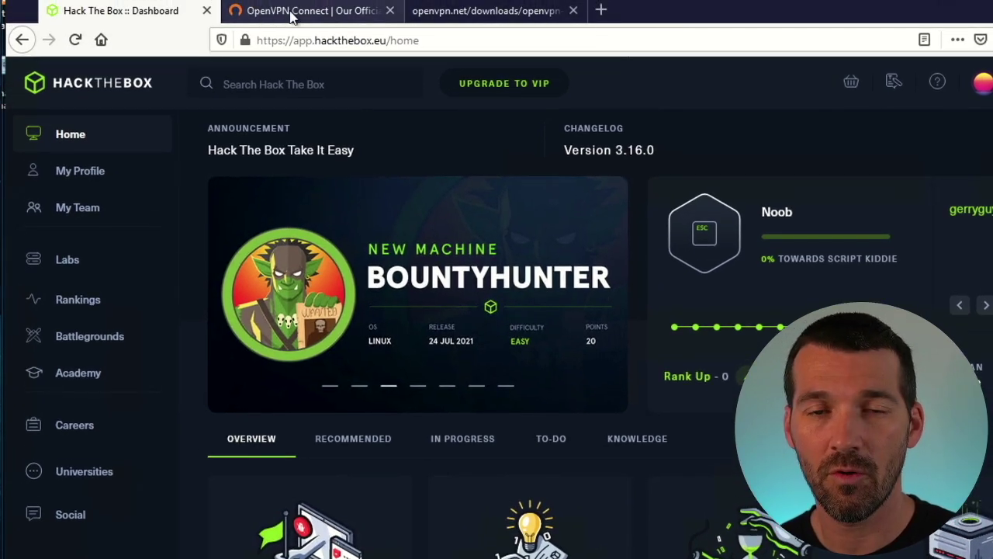
View the OpenVPN Connect download page, then run the OpenVPN Connect installer from the HTB Windows folder and cancel its setup.
click(292, 15)
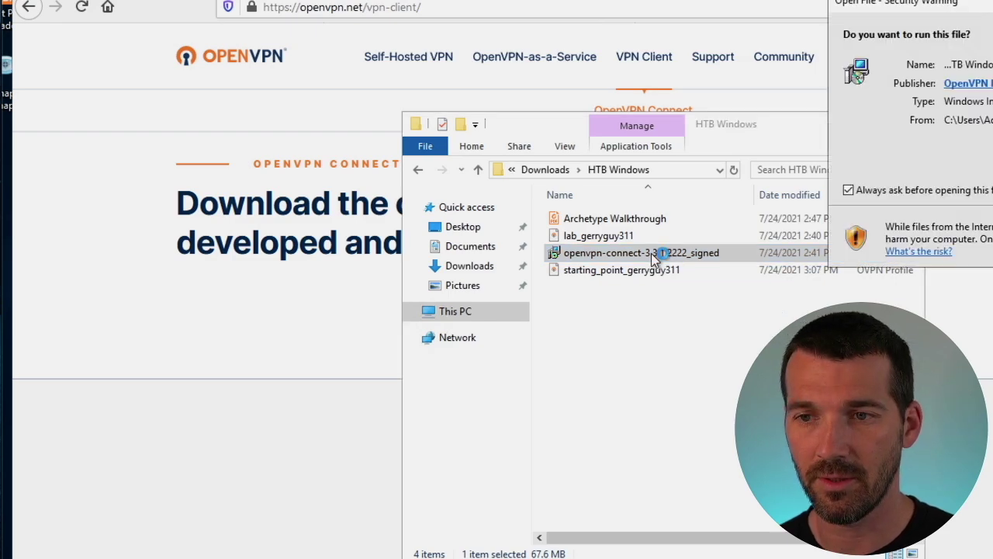
key(Return)
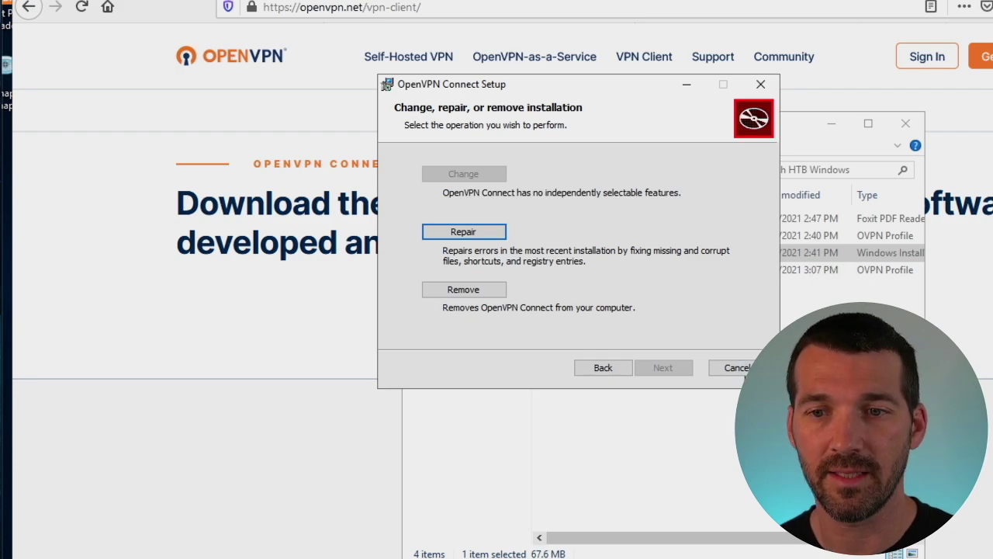
click(737, 368)
click(979, 164)
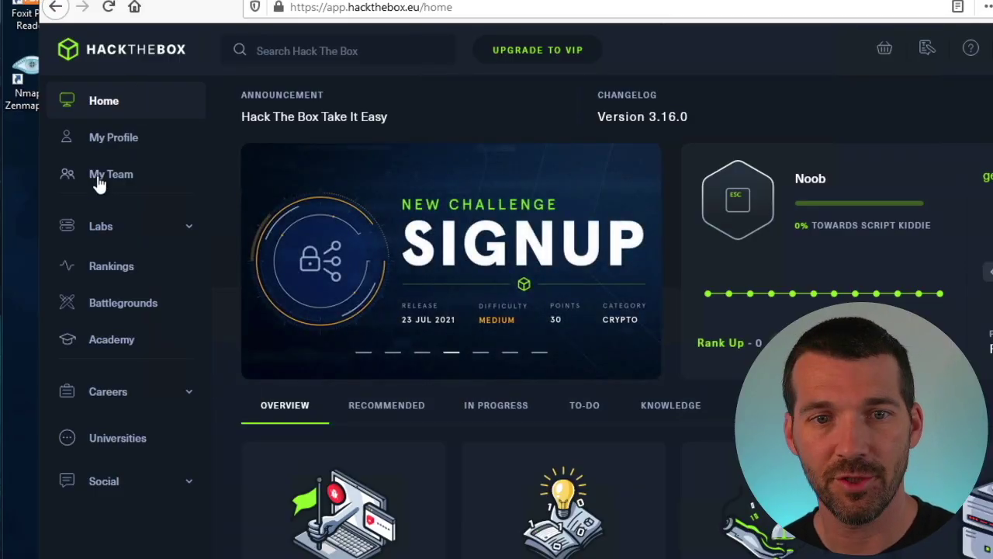
Open the Starting Point lab on Hack The Box and choose OpenVPN as its connection method.
click(134, 228)
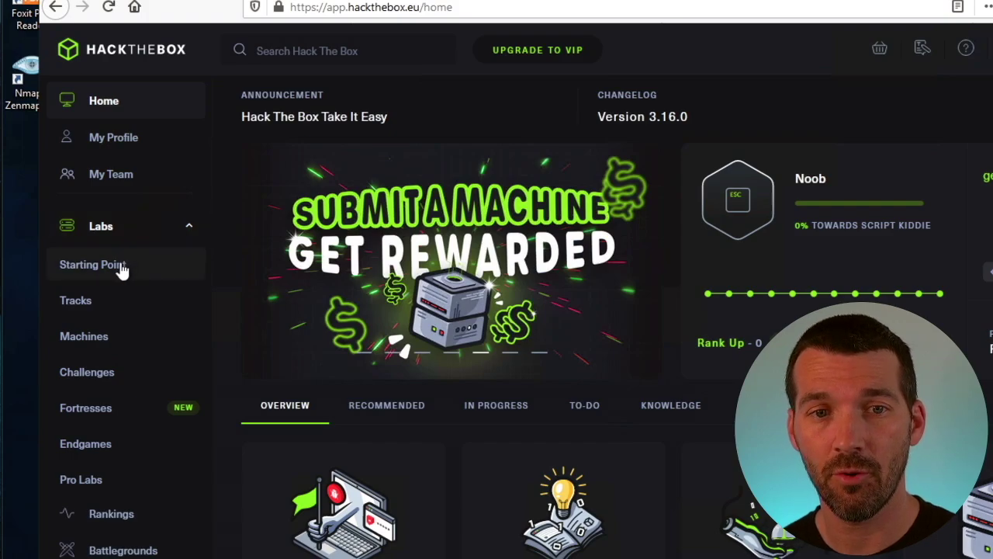
click(93, 265)
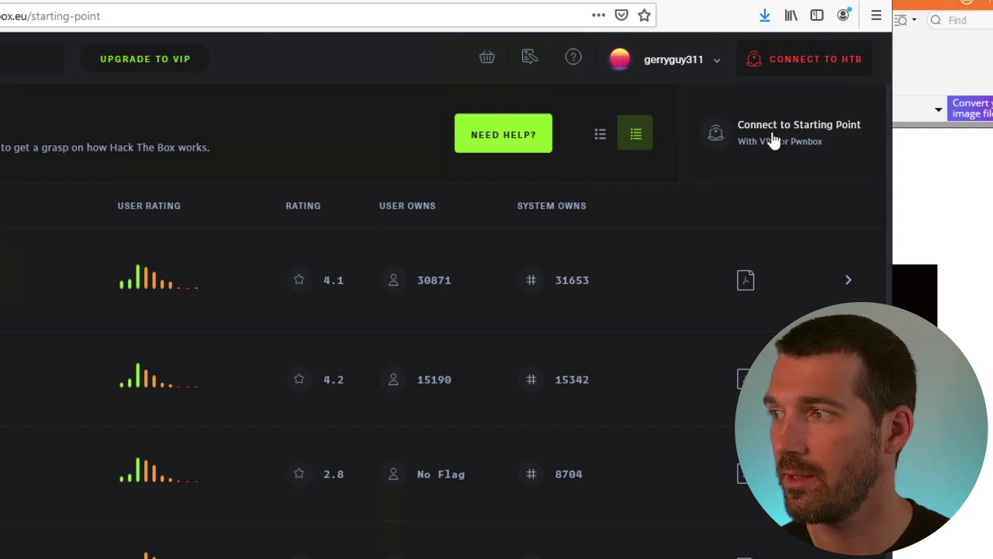
click(774, 140)
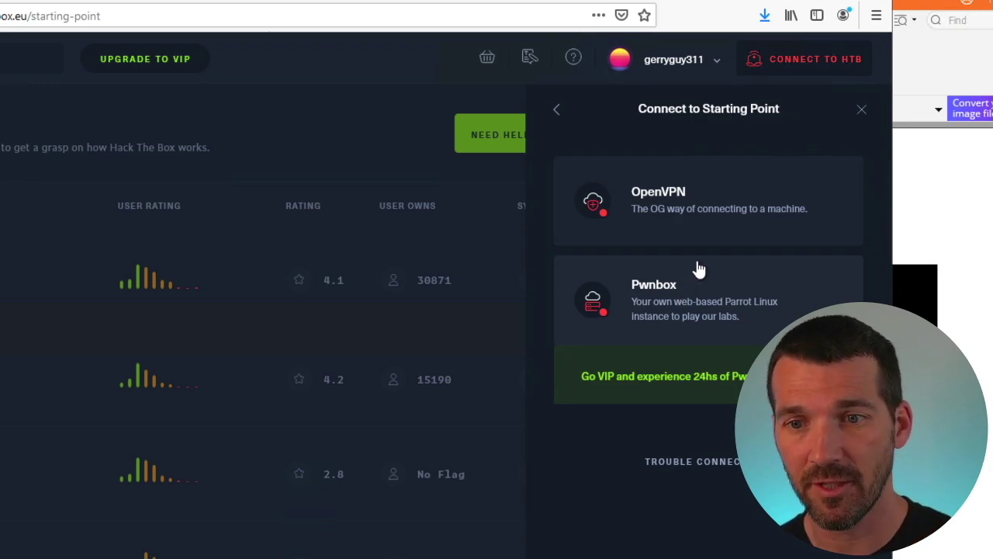
click(660, 203)
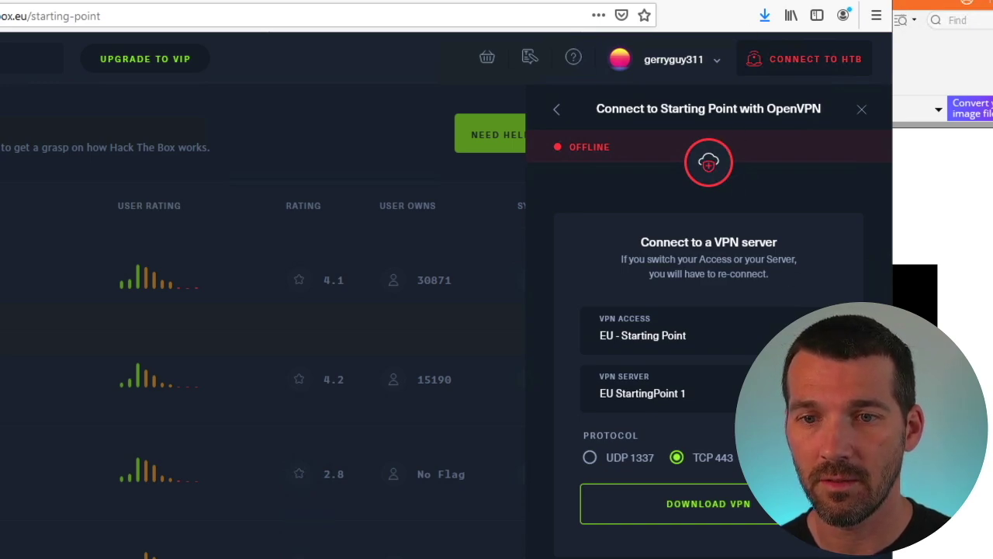
Set the VPN access to US - Starting Point, then request the VPN profile download and cancel saving it.
click(730, 329)
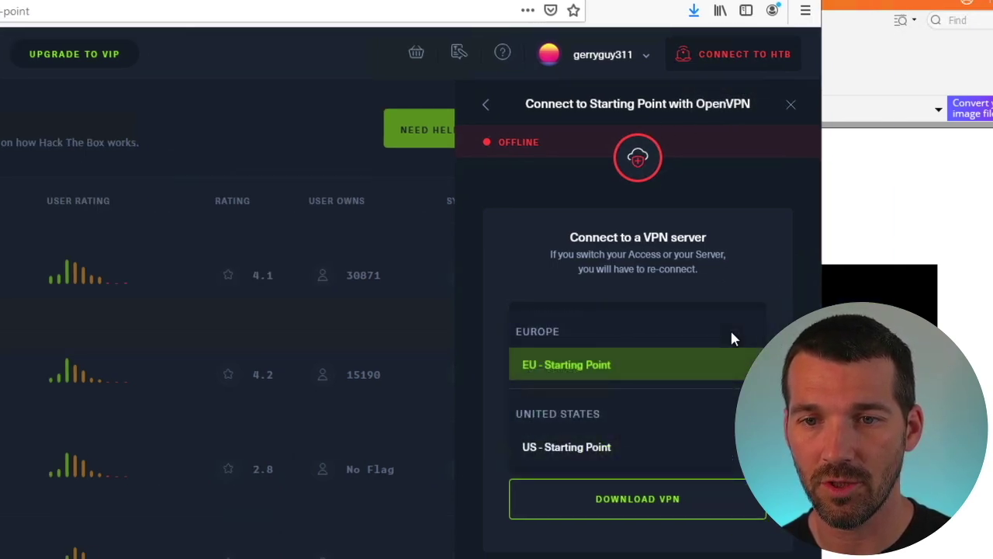
click(574, 447)
click(570, 392)
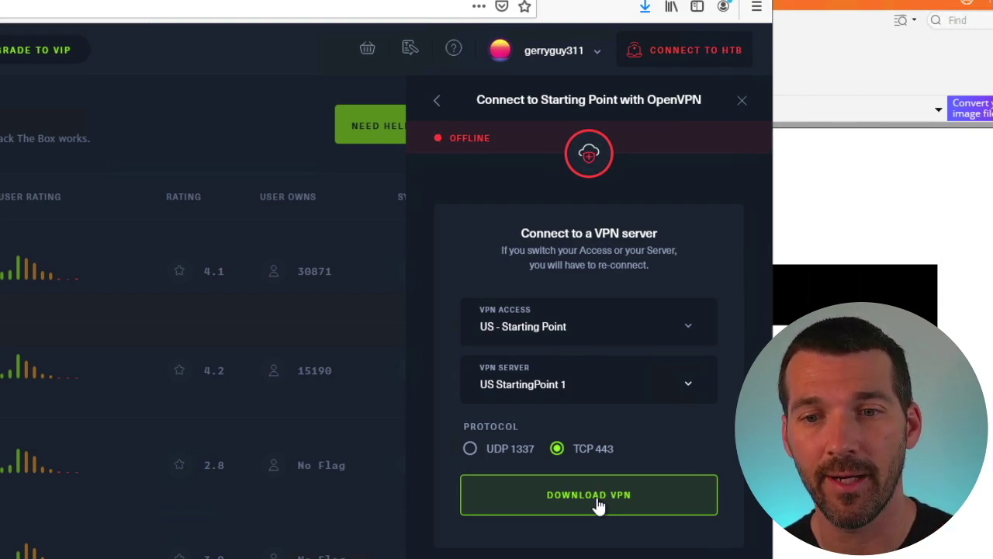
click(599, 505)
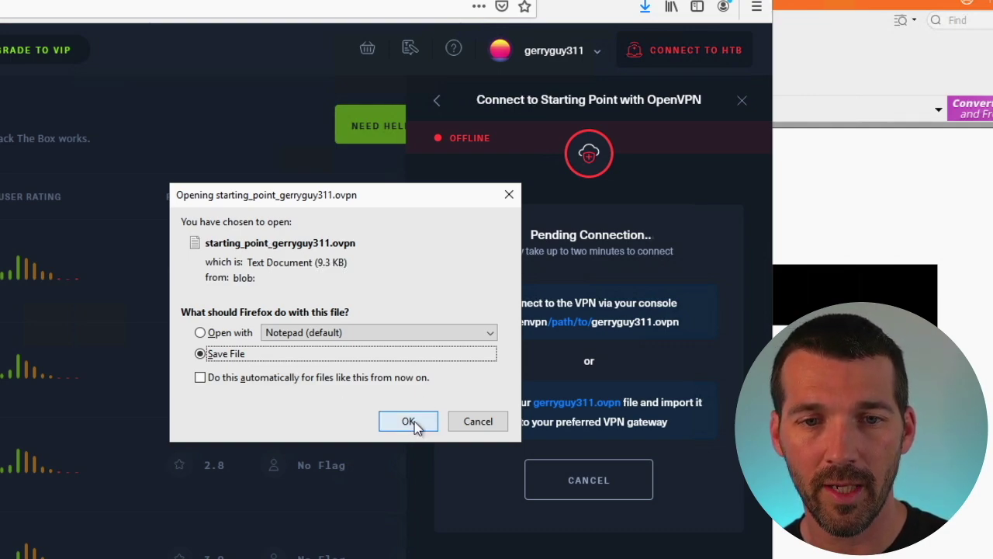
click(487, 422)
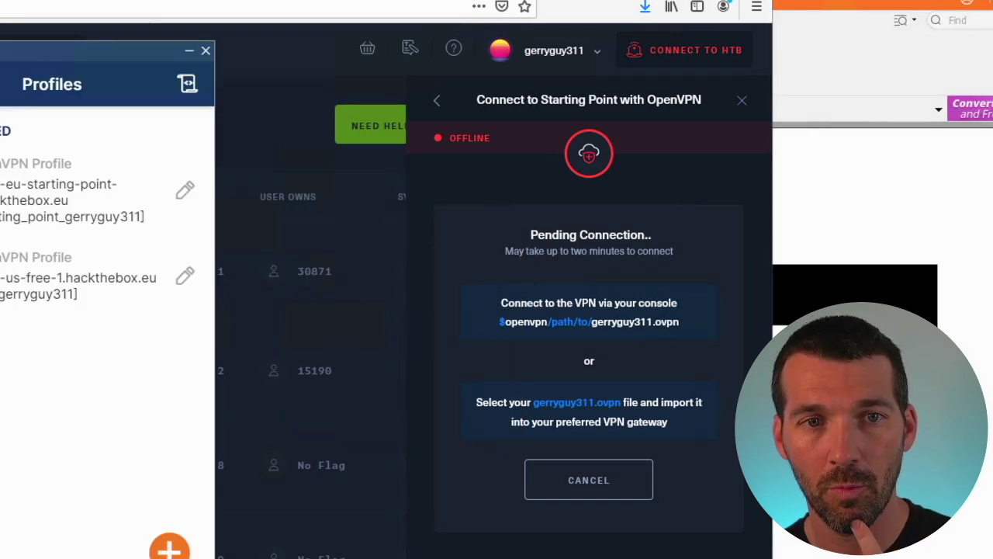
Switch to OpenVPN Connect and browse for the Starting Point profile in the HTB Windows folder as a file import.
click(172, 545)
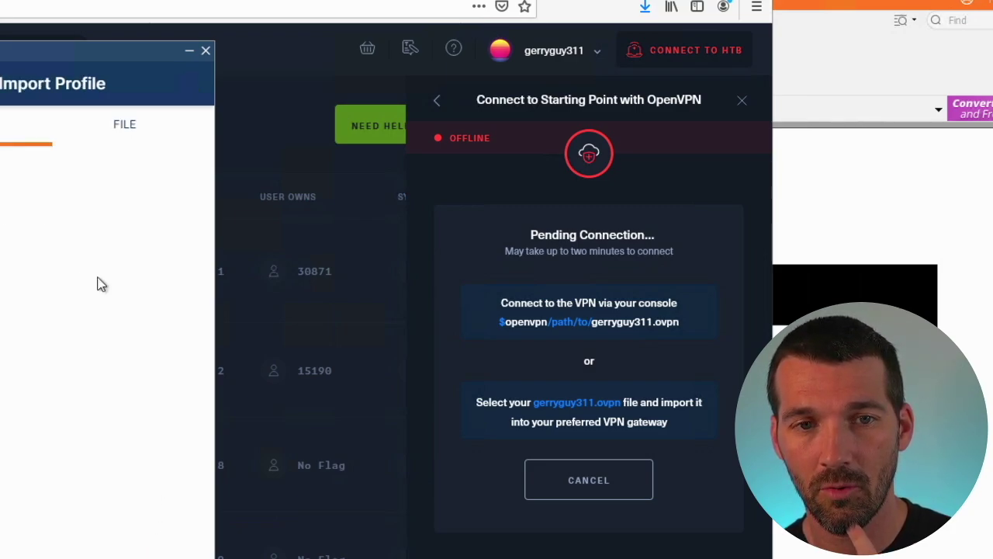
click(128, 125)
click(65, 413)
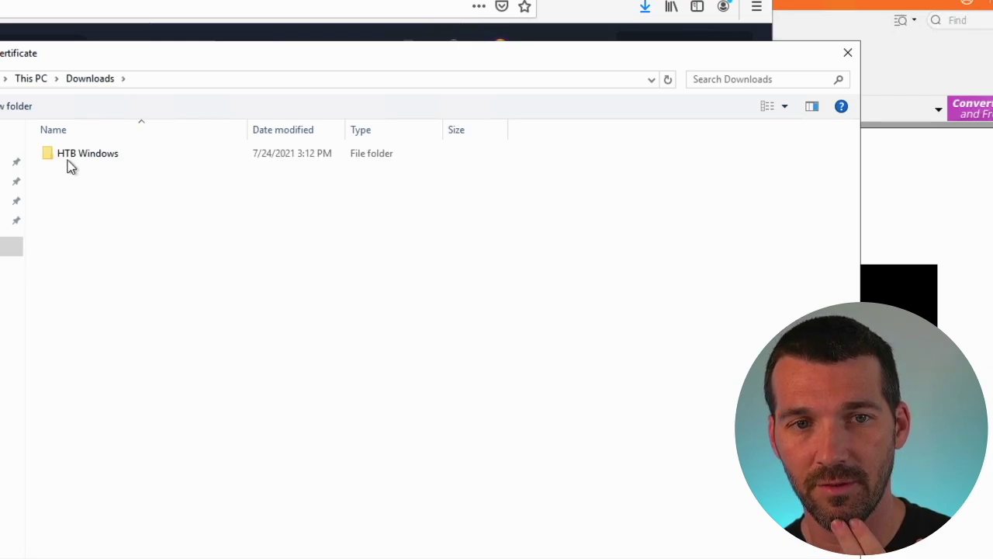
double_click(70, 163)
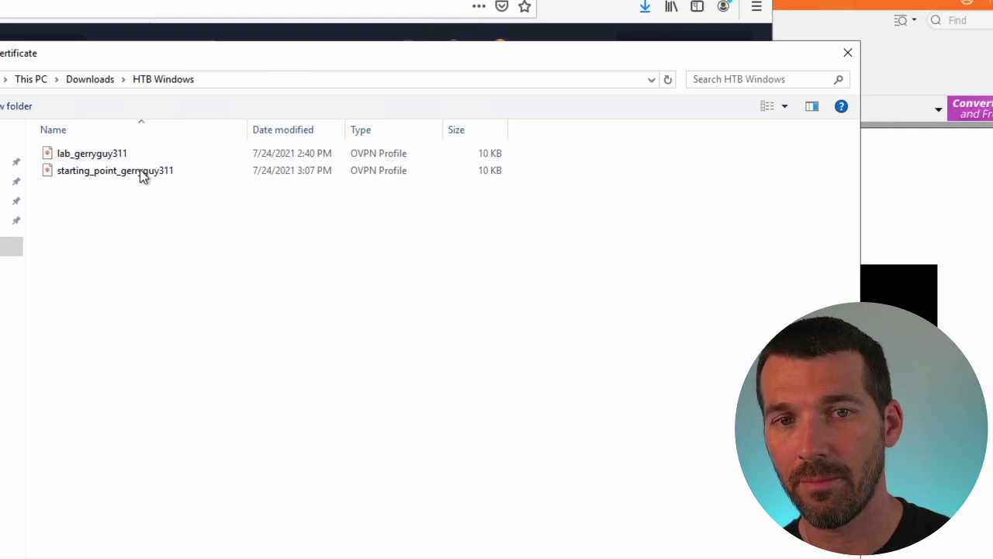
click(135, 172)
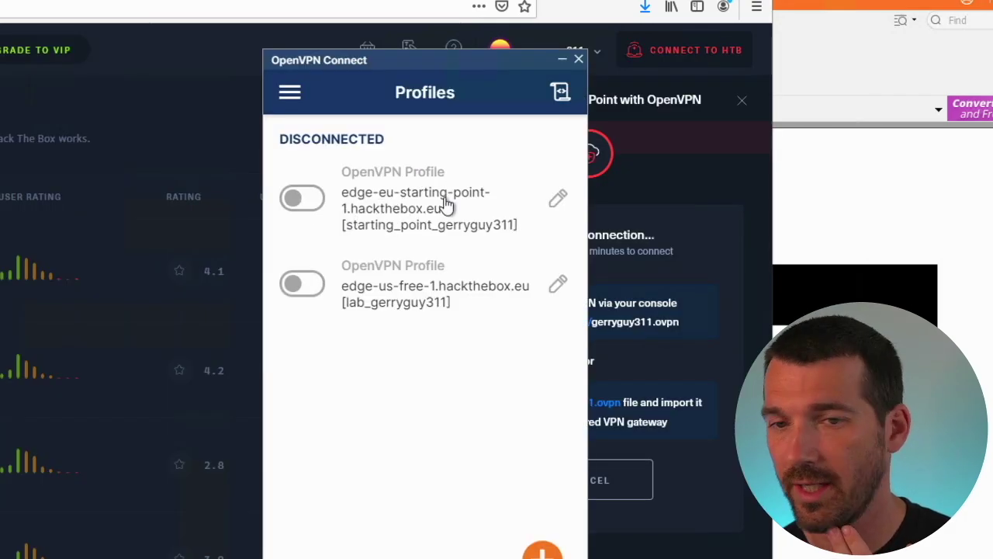
Connect the edge-eu-starting-point-1.hackthebox.eu VPN profile.
click(301, 200)
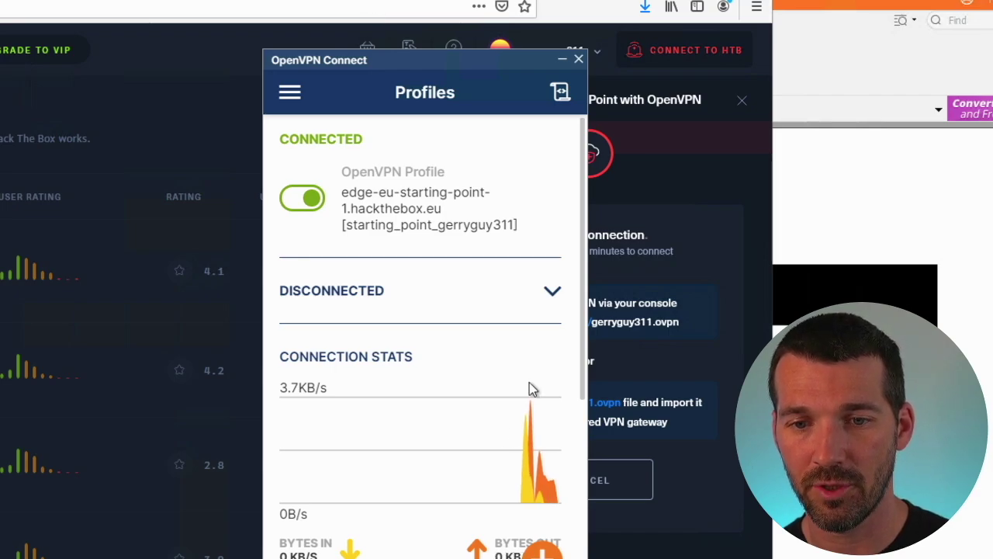
Return to the Hack The Box Starting Point page and join the live Archetype machine.
click(191, 163)
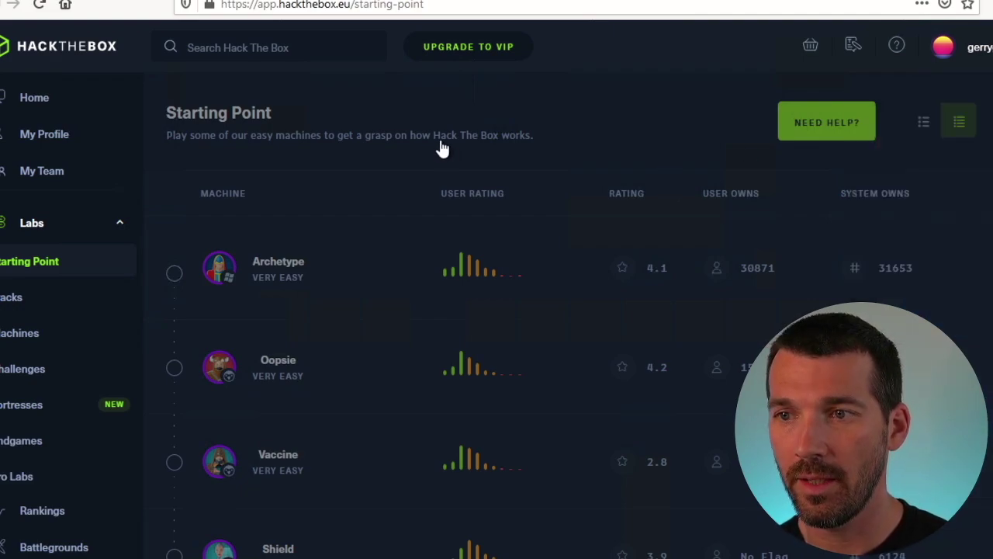
click(278, 278)
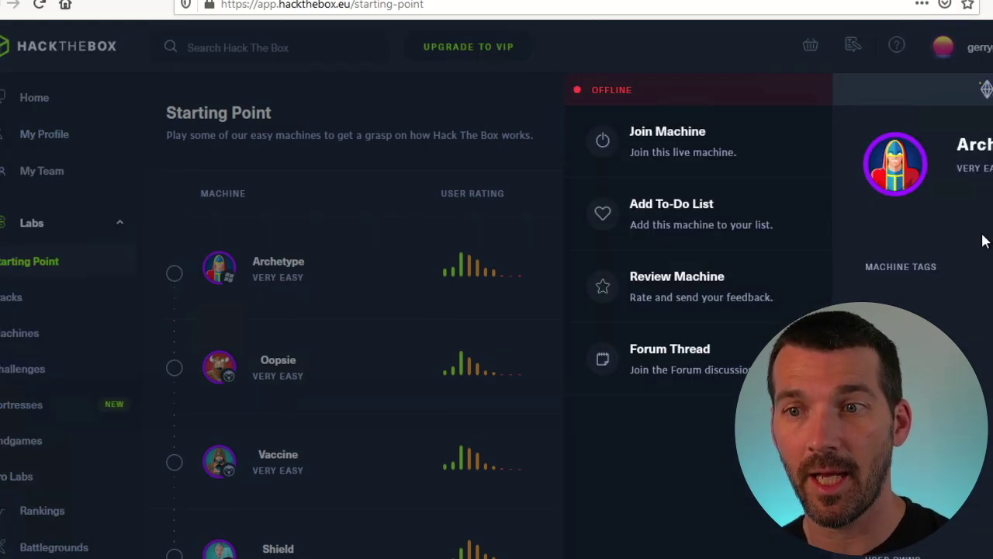
click(661, 133)
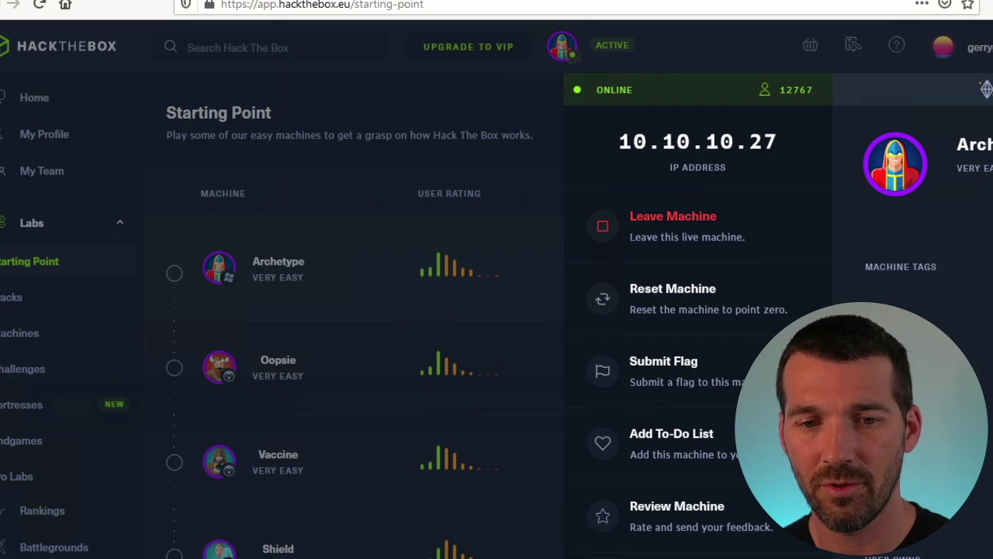
Switch to Zenmap, run an Intense scan against 10.10.10.27, and minimize the window.
key(alt+Tab)
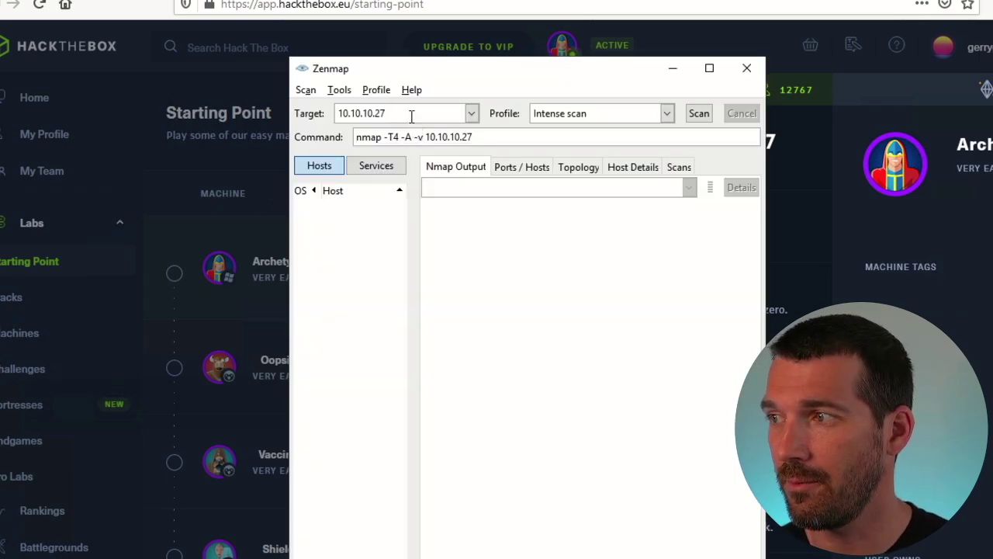
drag(465, 68, 280, 95)
click(519, 139)
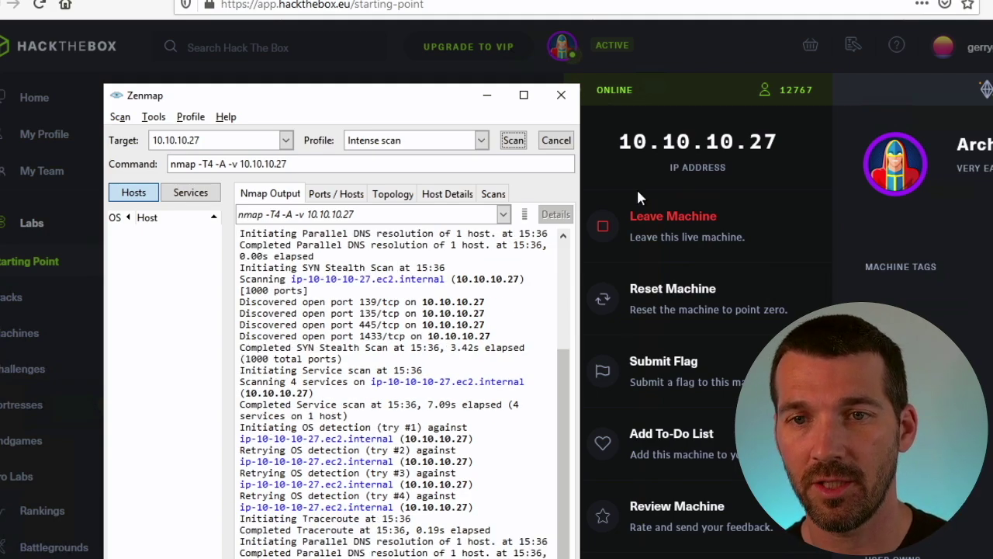
click(488, 96)
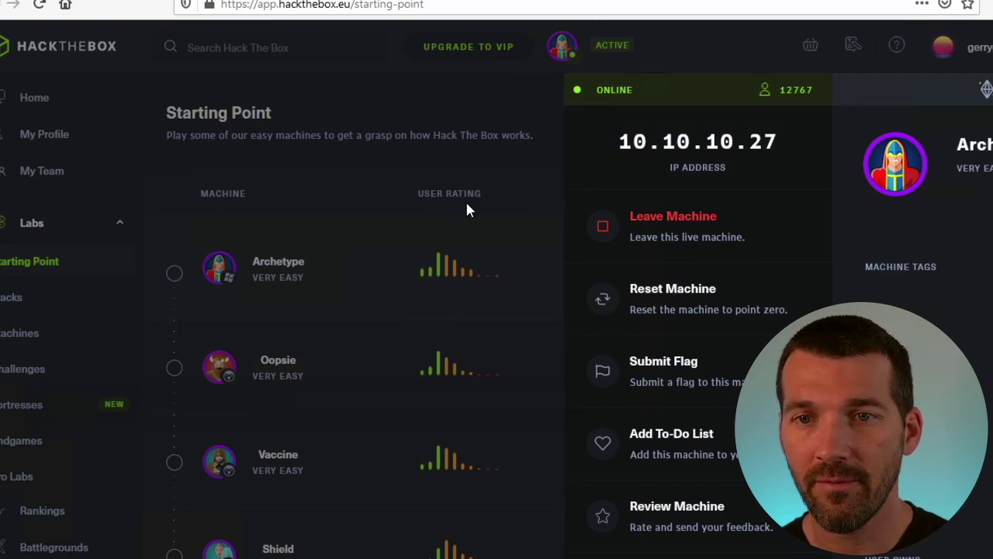
Dismiss the Archetype machine details and get the machine's walkthrough, Archetype.pdf.
click(458, 265)
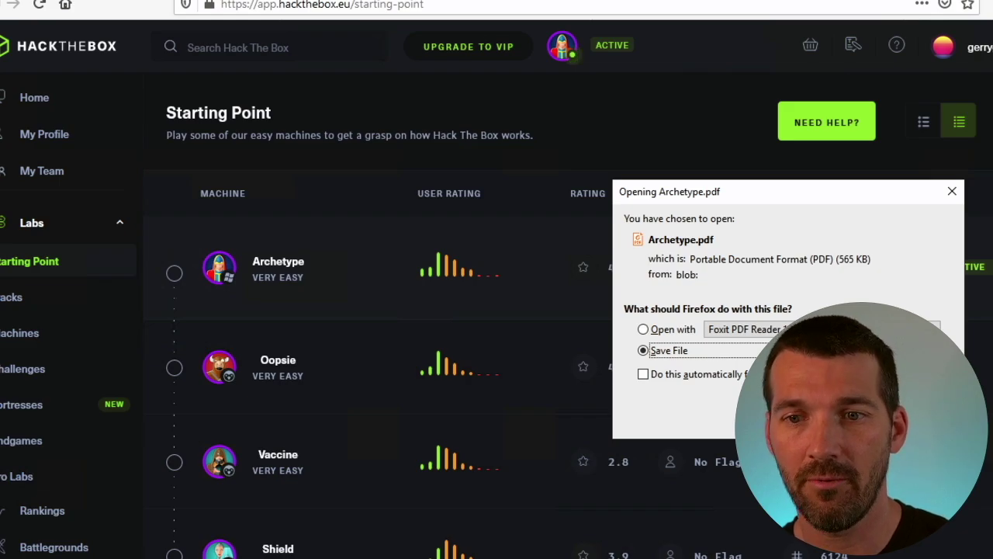
key(Return)
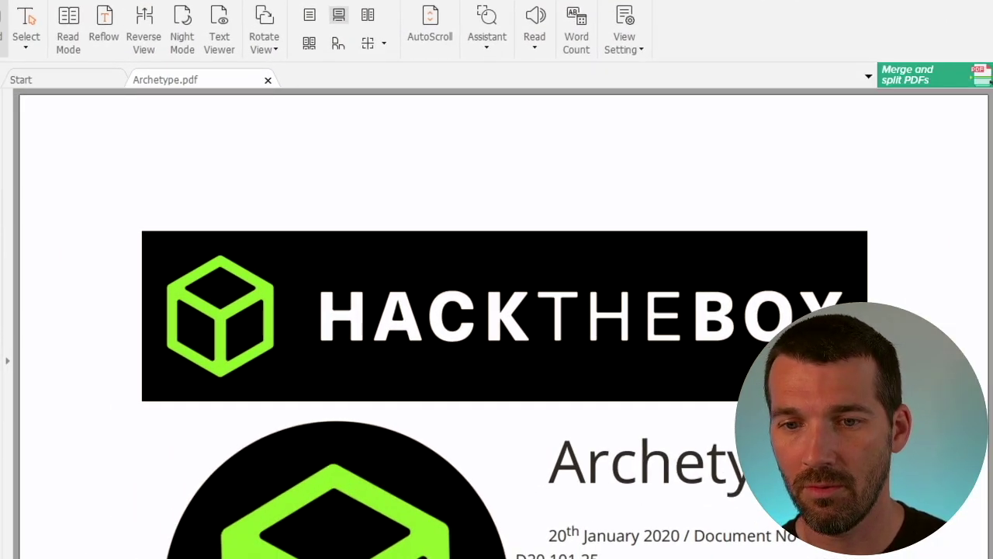
Read the Enumeration section of Archetype.pdf, covering the nmap scan commands, open ports and access to the SMB shares.
scroll(496, 325, down, 3)
scroll(496, 325, down, 2)
scroll(496, 326, down, 8)
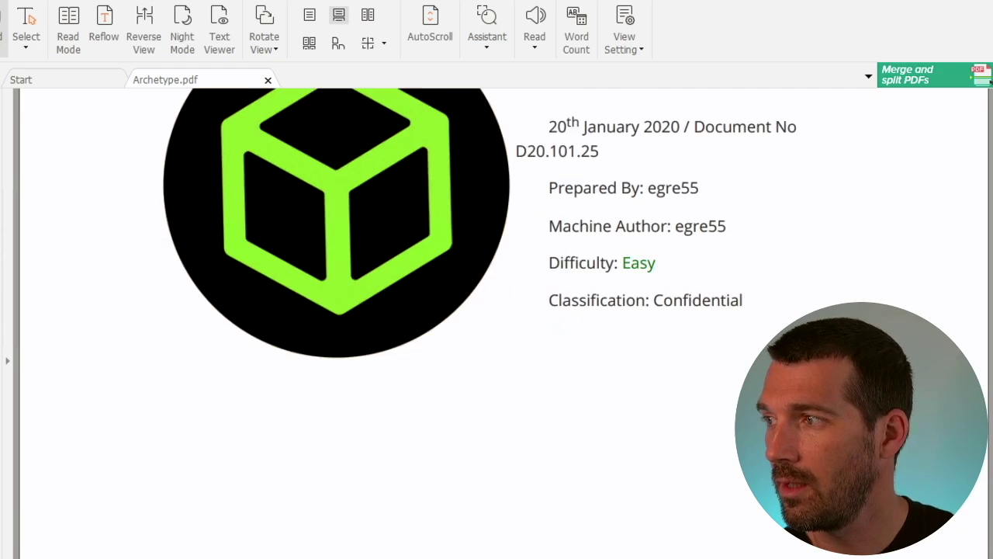
scroll(496, 326, down, 4)
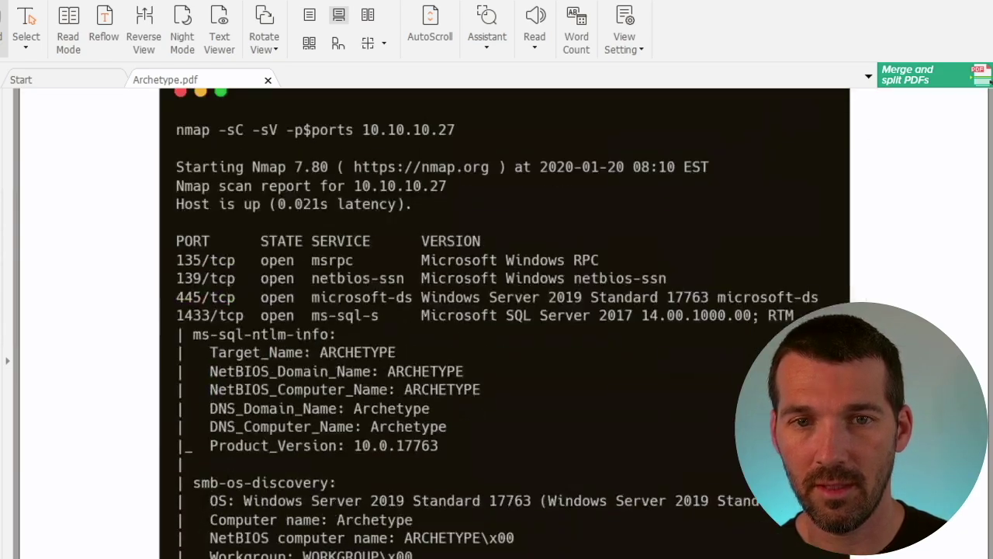
scroll(497, 326, up, 3)
scroll(497, 326, down, 1)
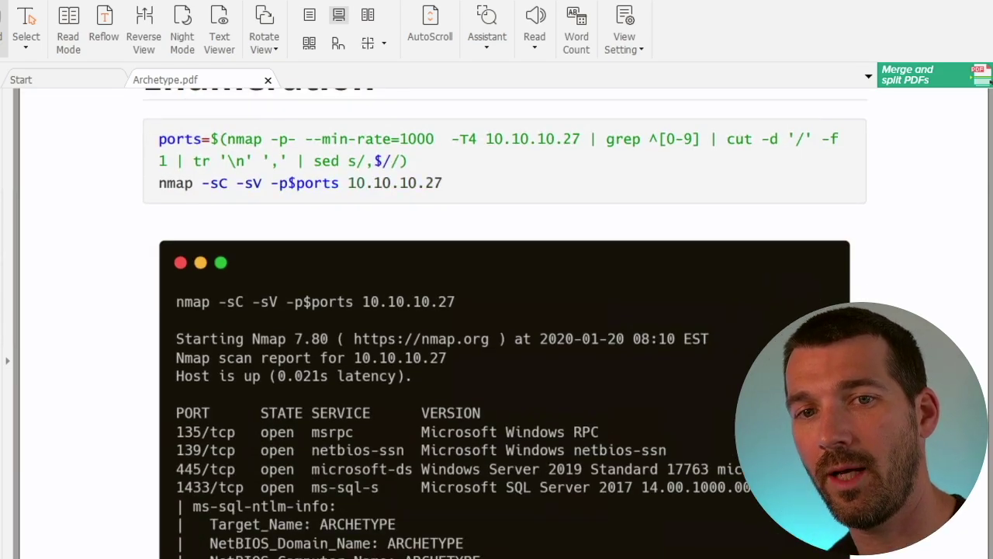
scroll(497, 326, up, 1)
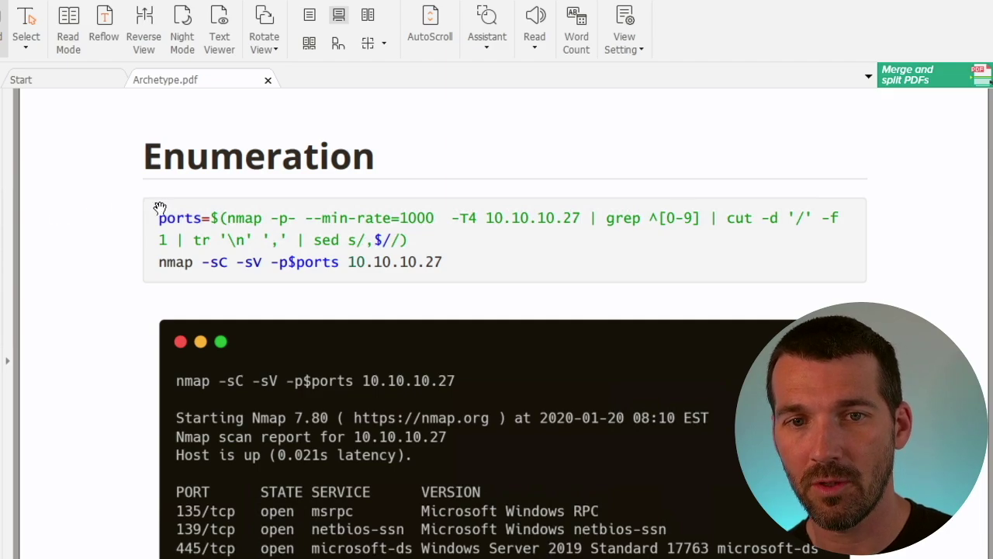
scroll(496, 326, down, 4)
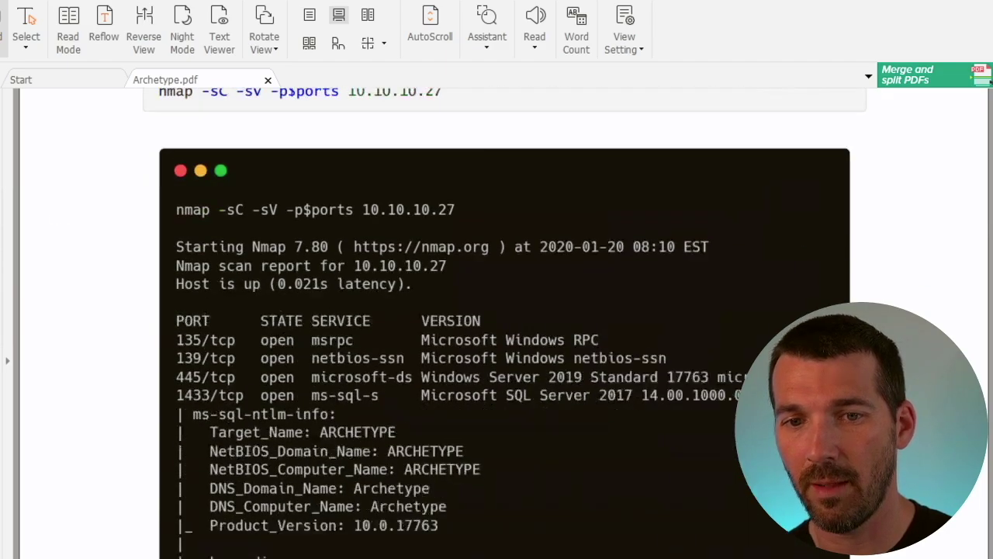
scroll(496, 326, down, 4)
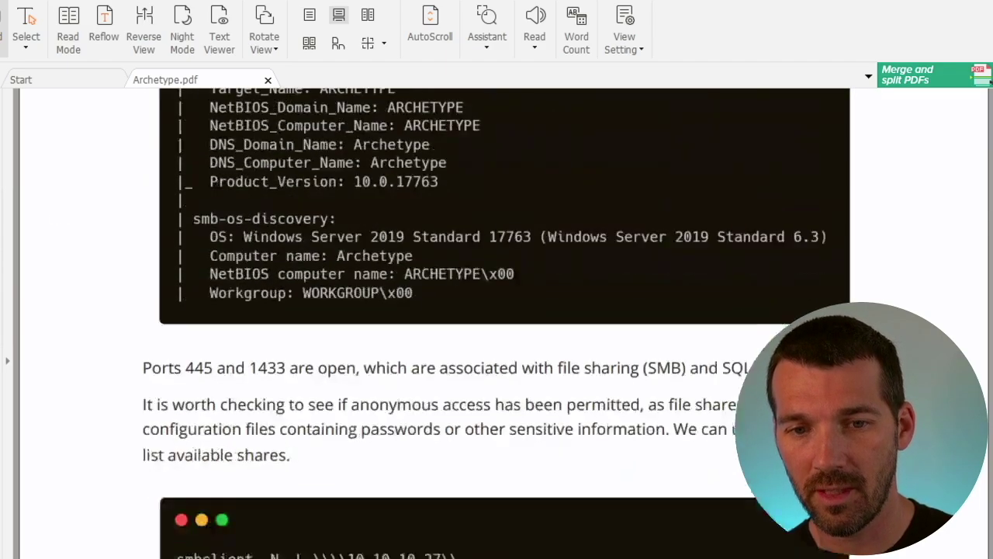
scroll(496, 326, down, 3)
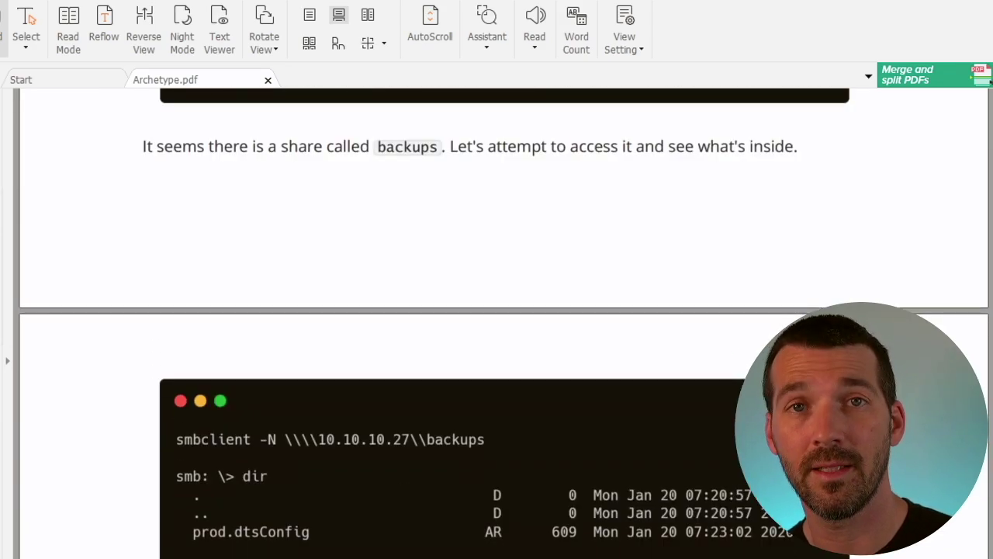
scroll(496, 326, down, 1)
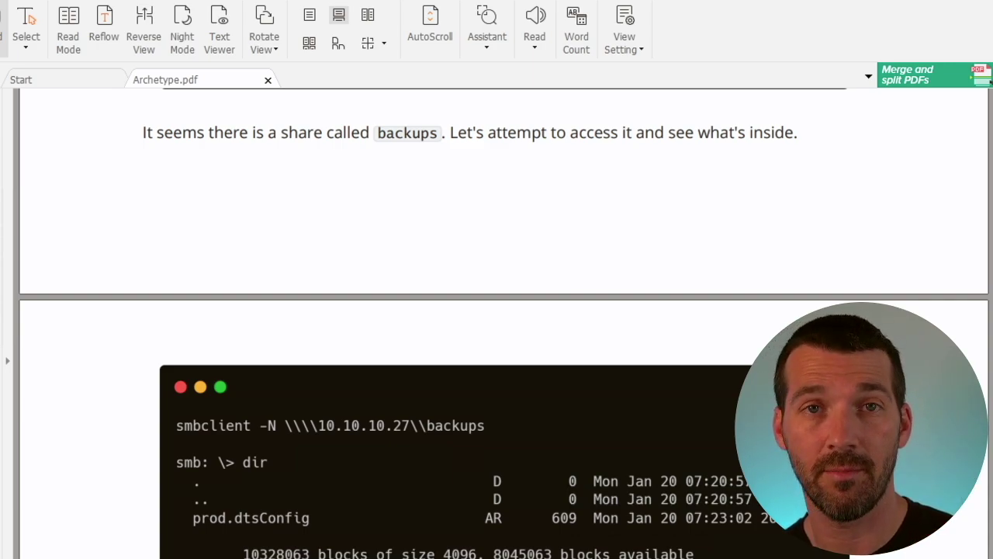
scroll(496, 326, up, 1)
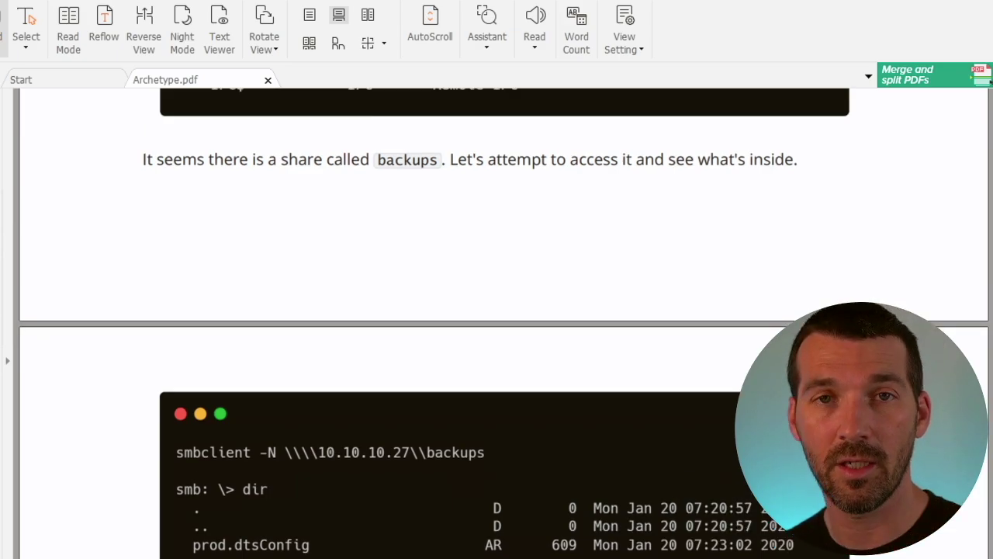